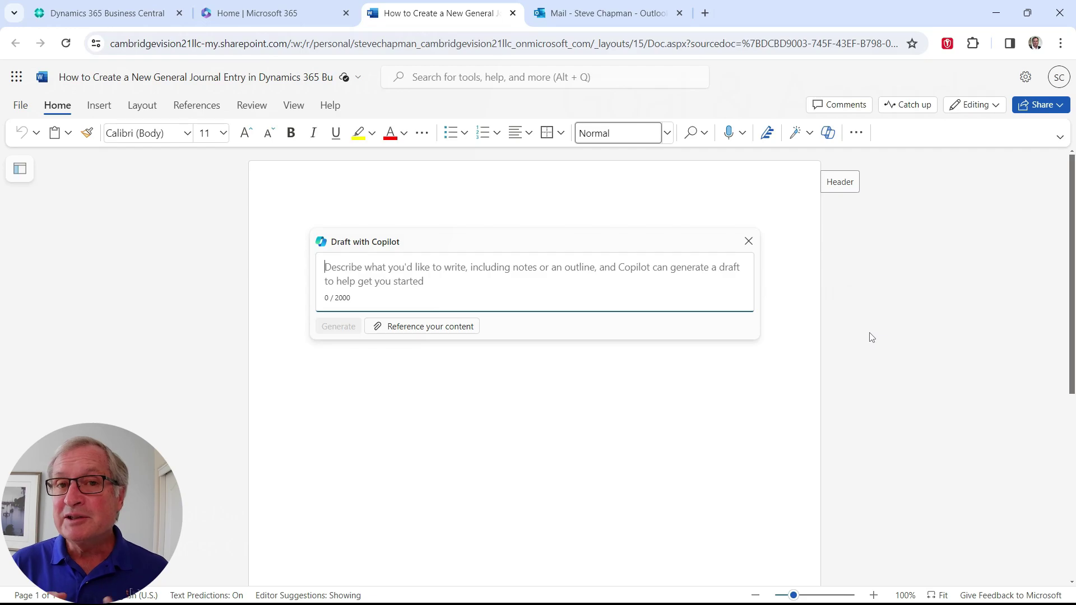
Paste the prompt requesting a user document on creating a Business Central General Journal Entry
text(Create a user document about how to create a General Journal Entry in Dynamics 365 Business Central.)
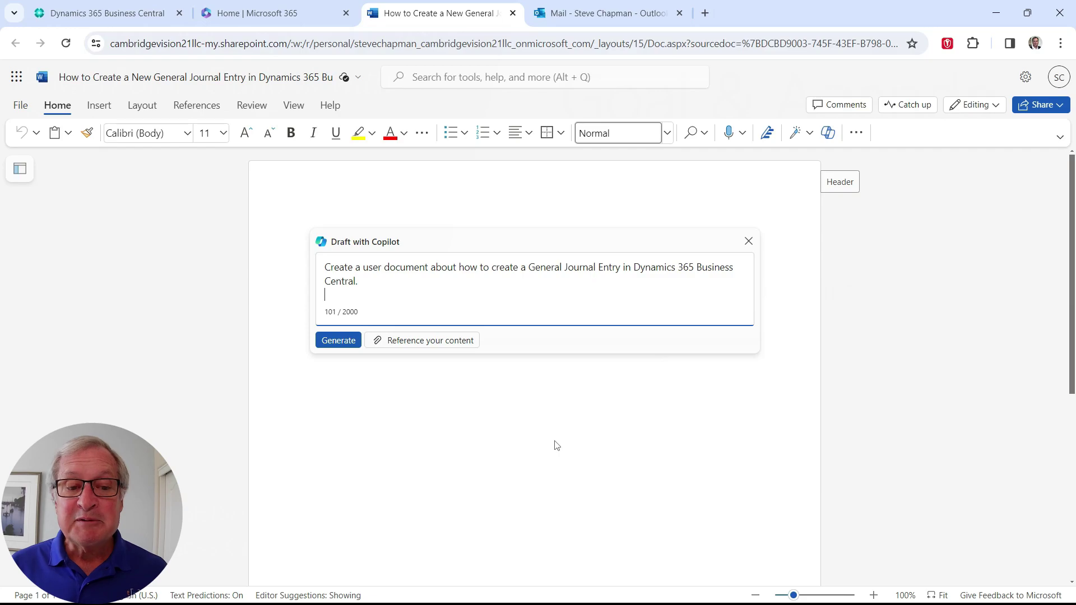
Generate the Copilot journal-entry guide and keep the draft with its four sections
click(331, 341)
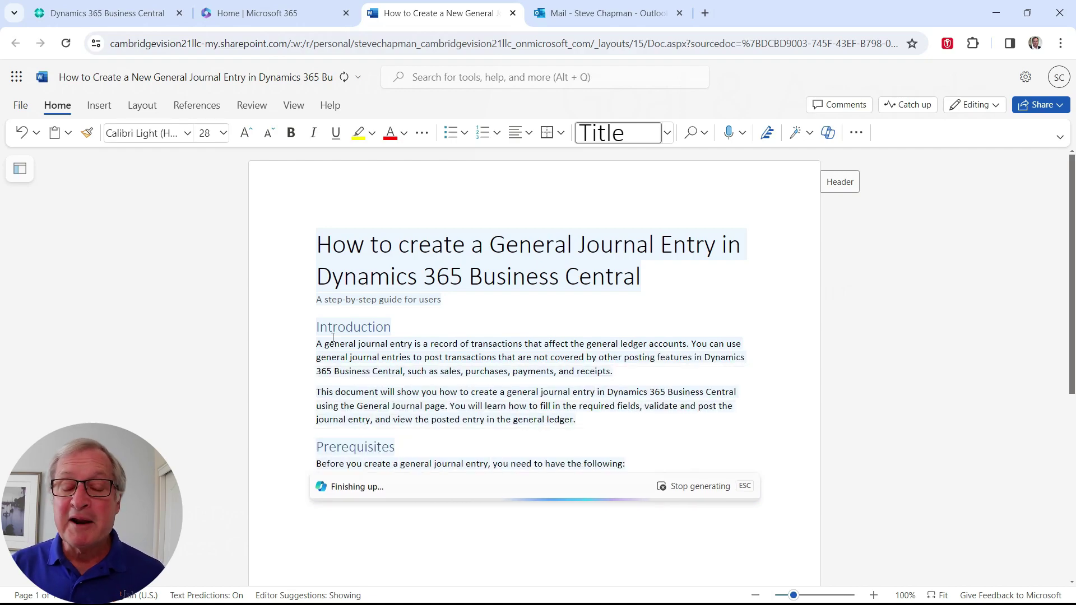
scroll(333, 338, down, 3)
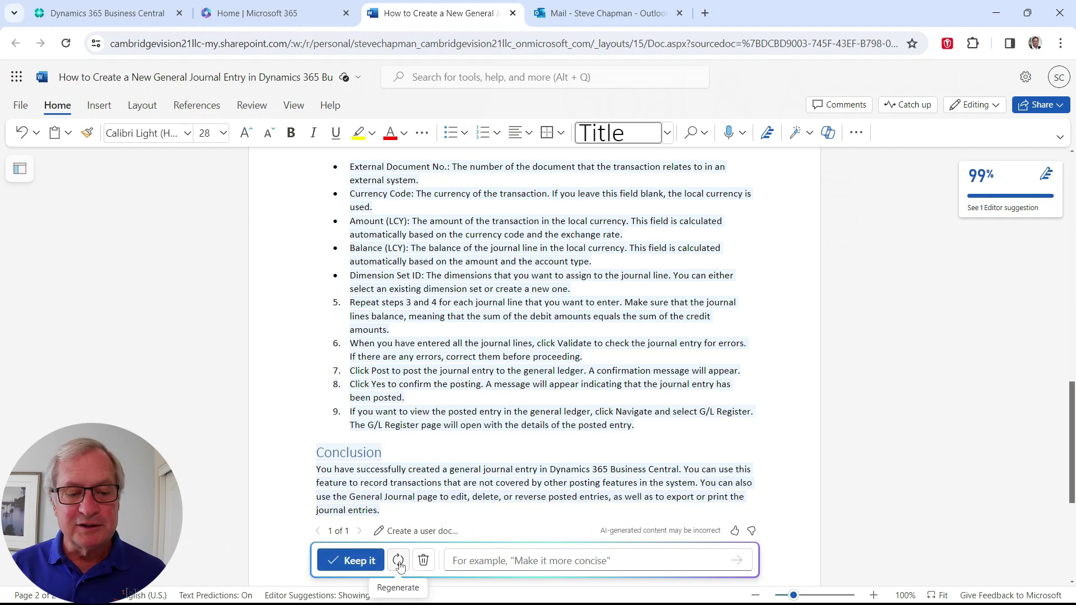
click(356, 563)
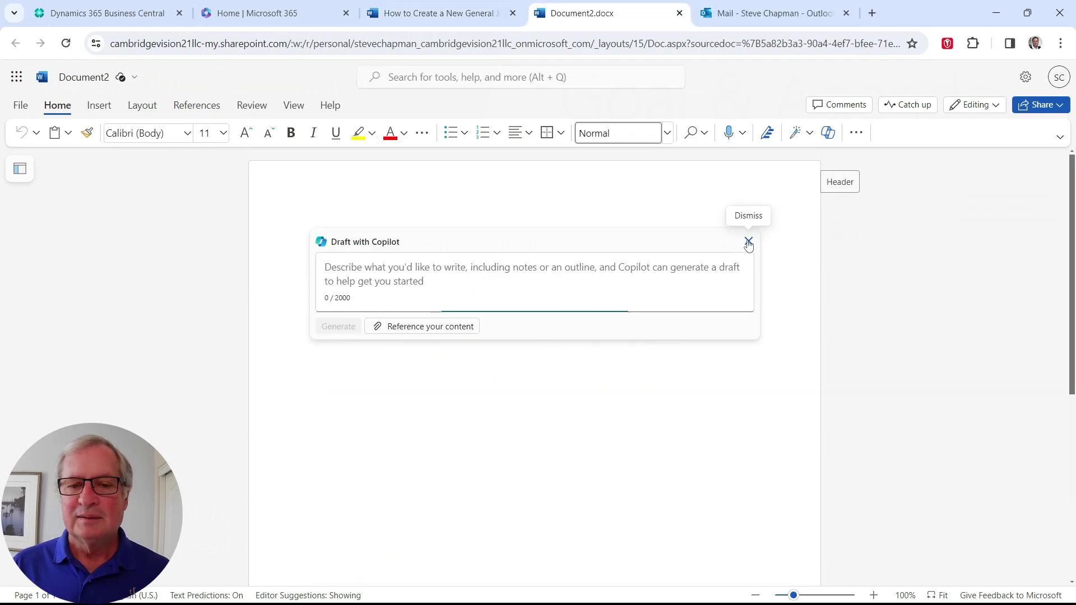
In Document2, prompt 'Summarize /' with the guide file, generate, and keep the summary
click(749, 240)
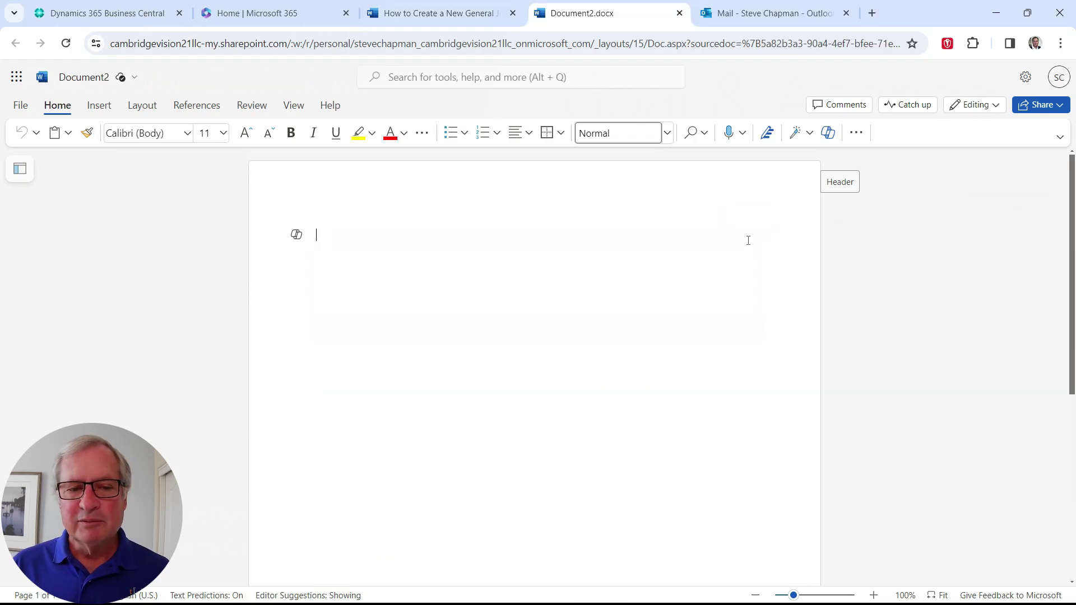
click(828, 133)
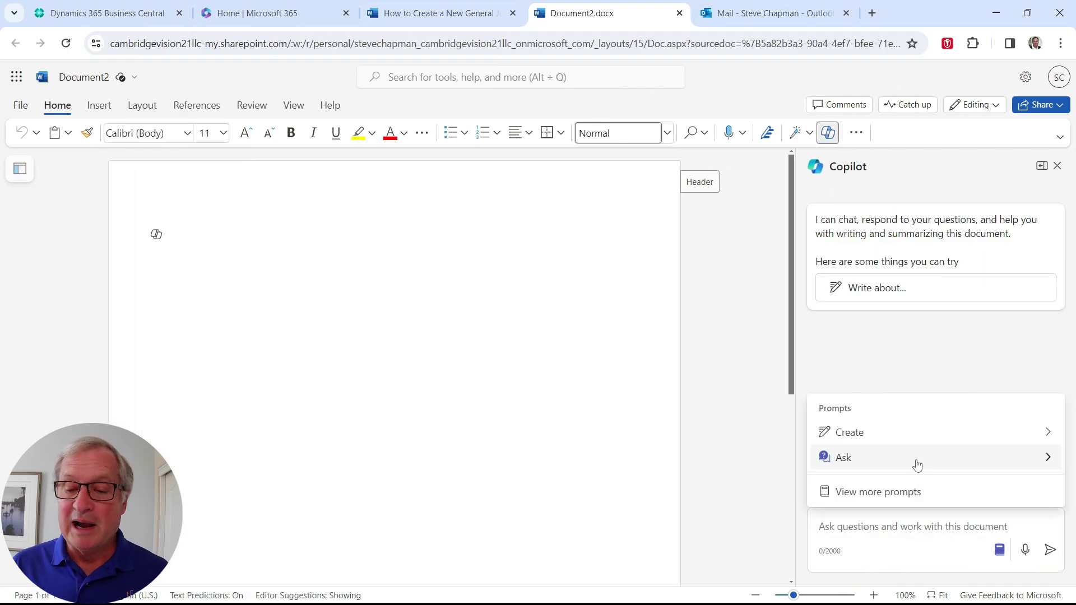
key(Escape)
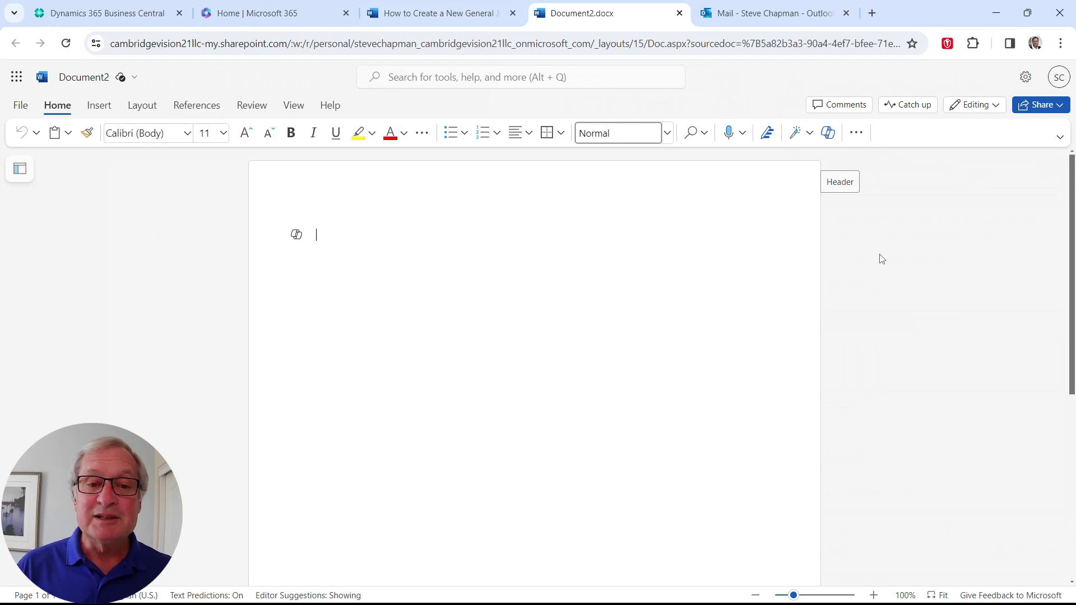
click(296, 234)
text(S)
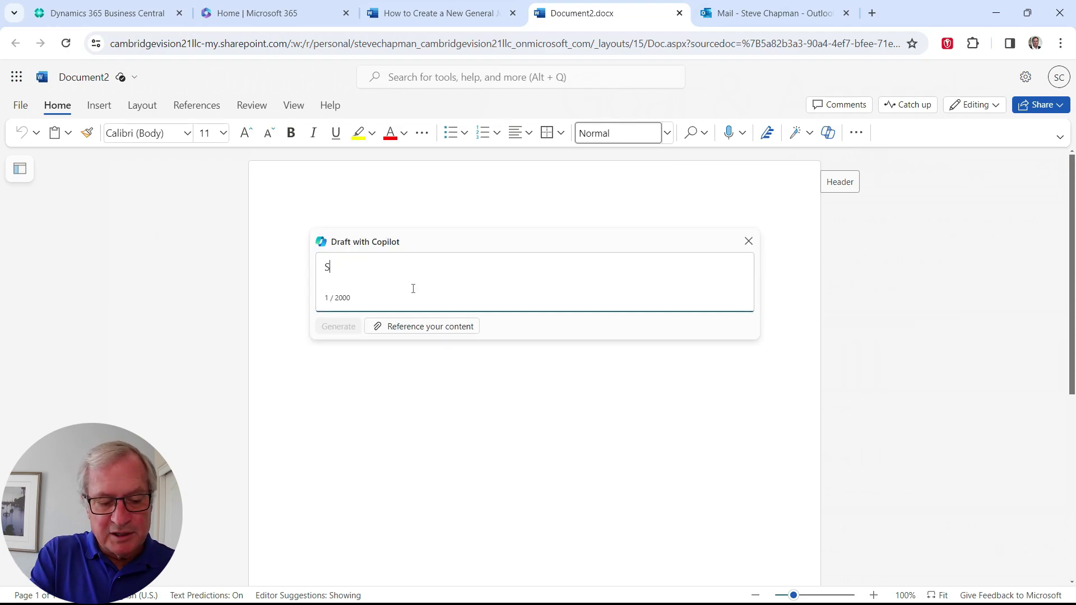
text(ummariz)
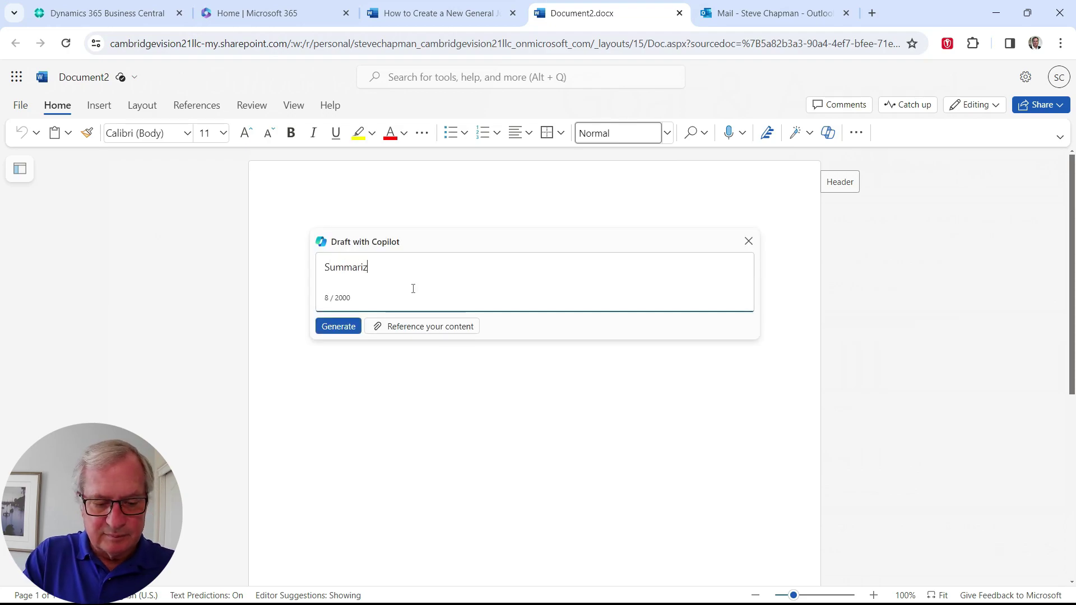
text(e /)
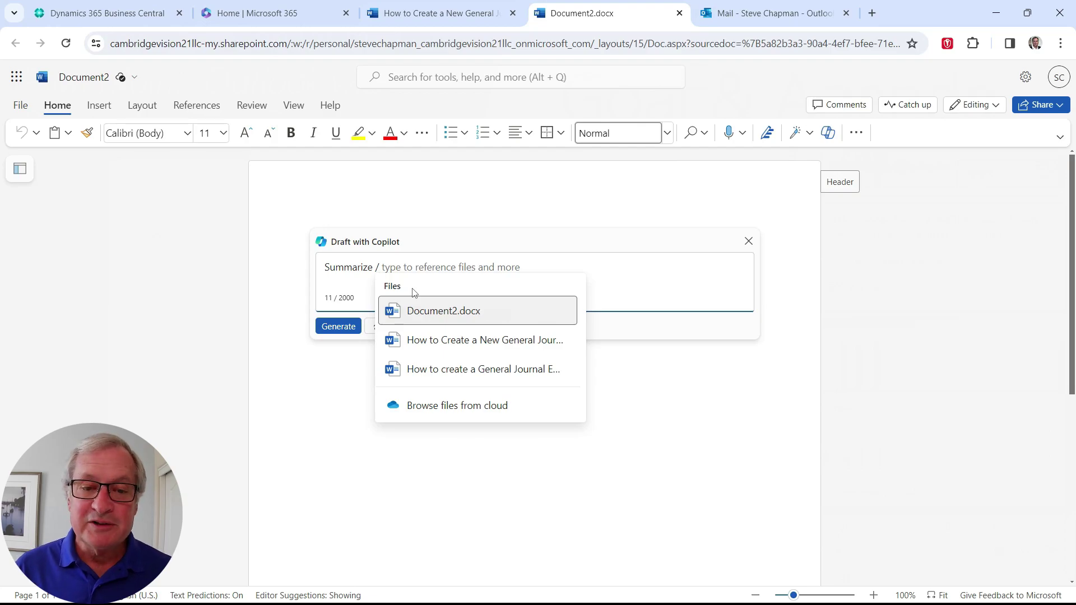
click(459, 344)
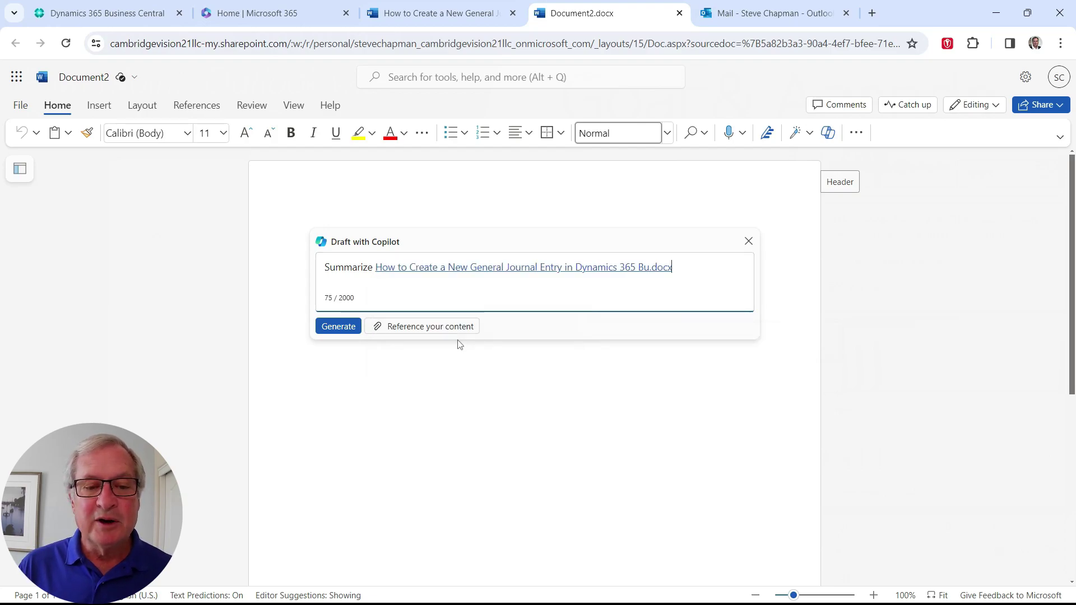
click(337, 327)
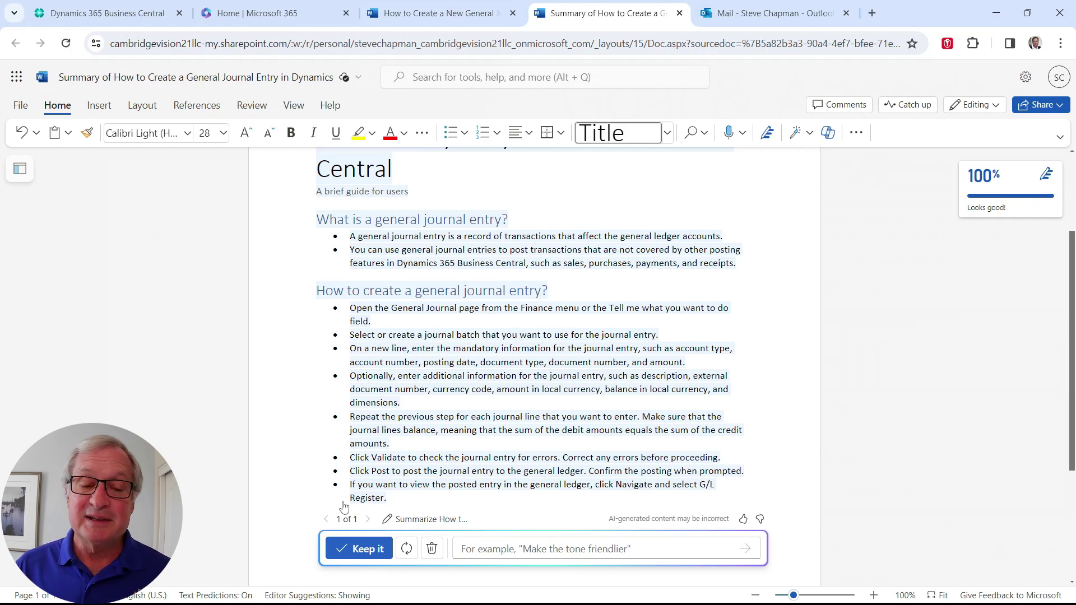
click(359, 549)
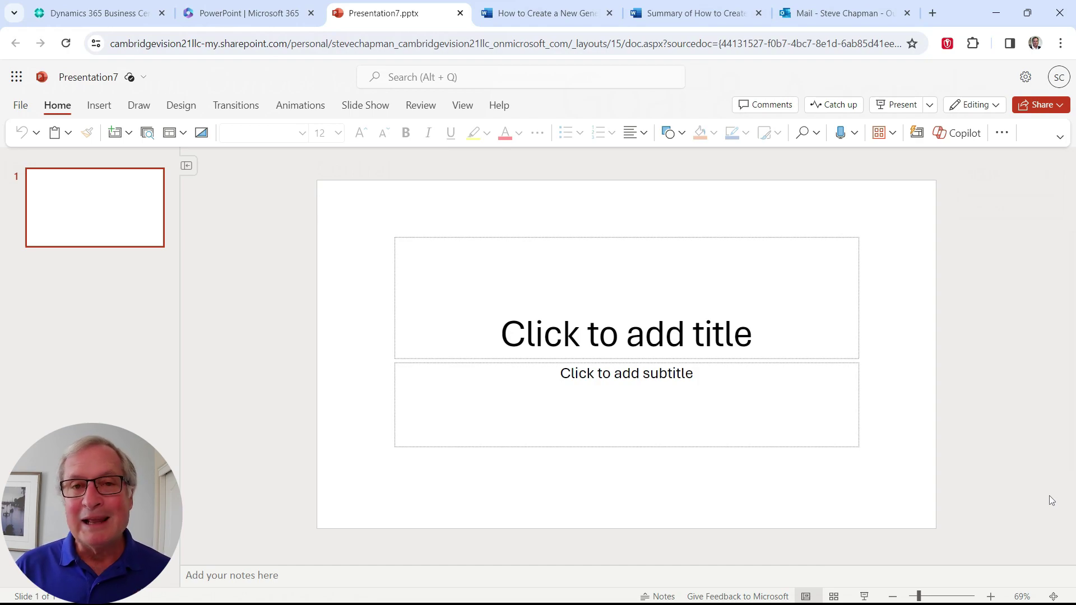
Ask Copilot to 'Create a presentation based on' the journal-entry guide .docx
click(954, 136)
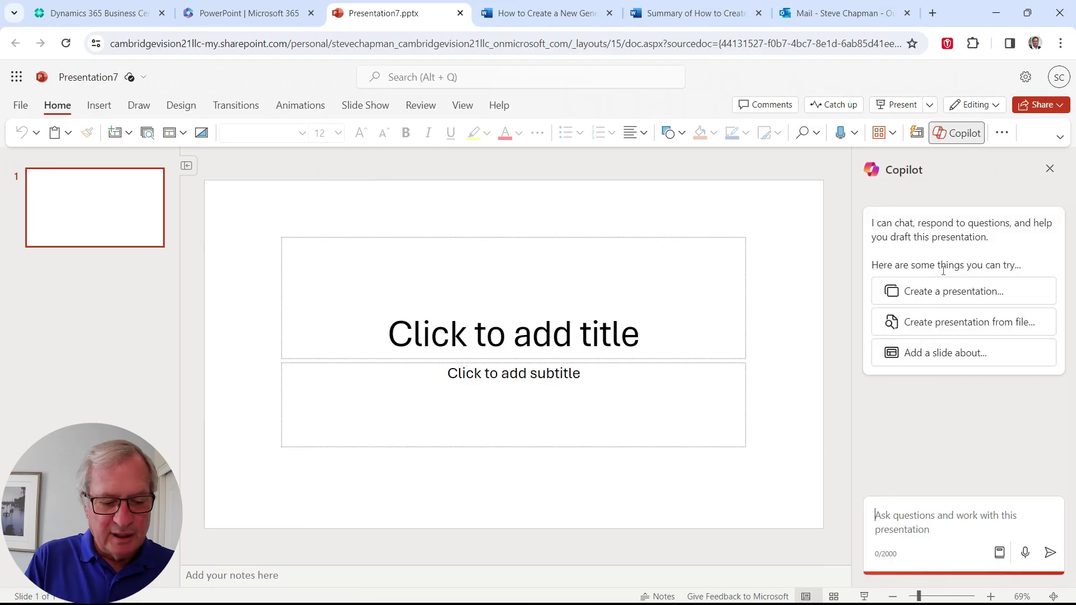
text(Create a presentation based on /)
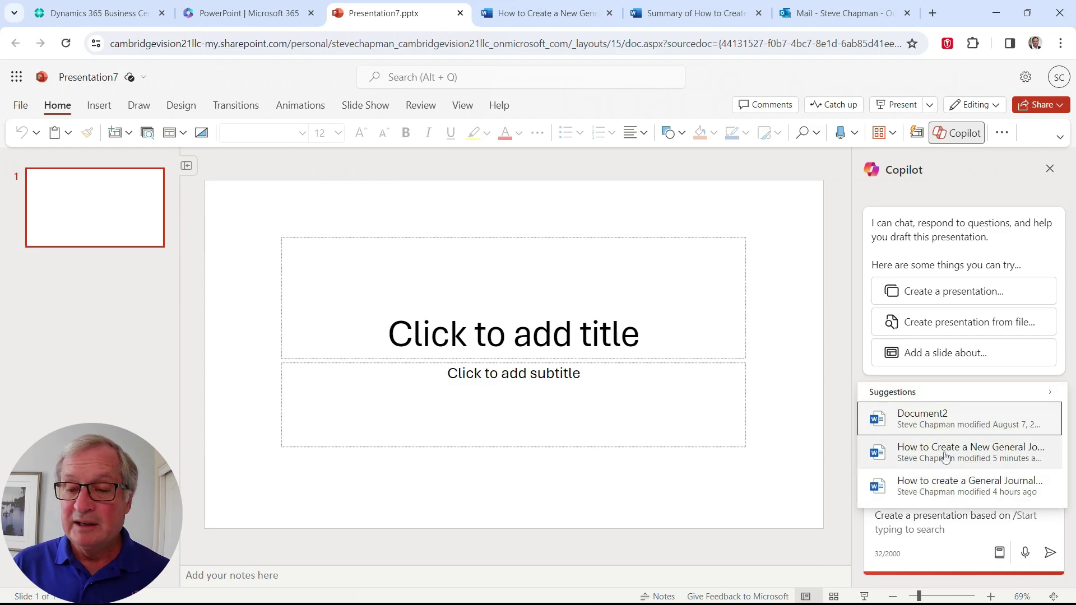
click(945, 451)
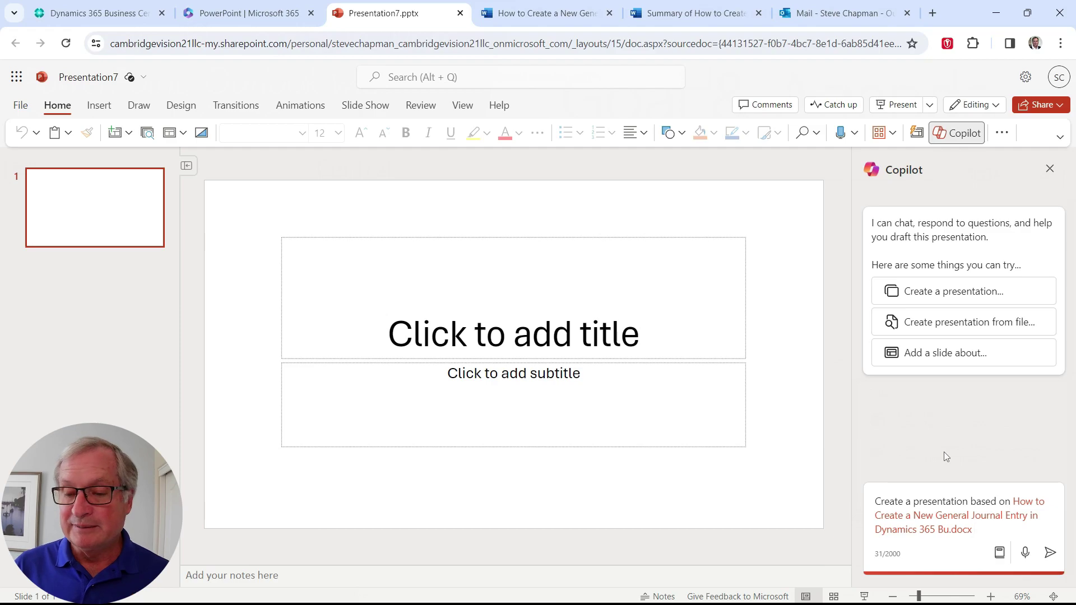
click(1050, 553)
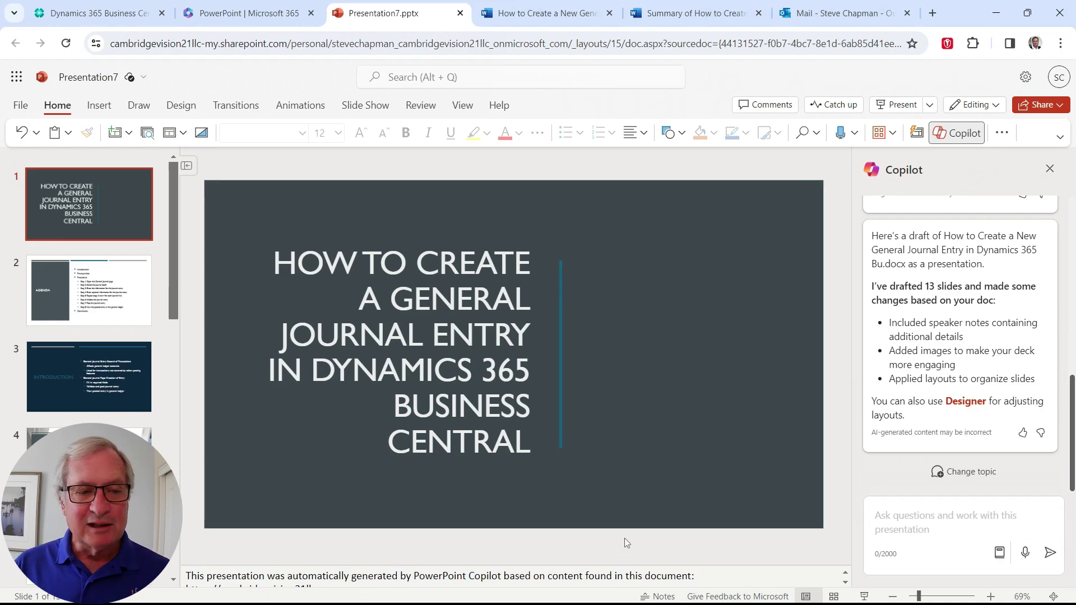
Scroll through the 13 slide thumbnails to review the generated deck
scroll(89, 396, down, 3)
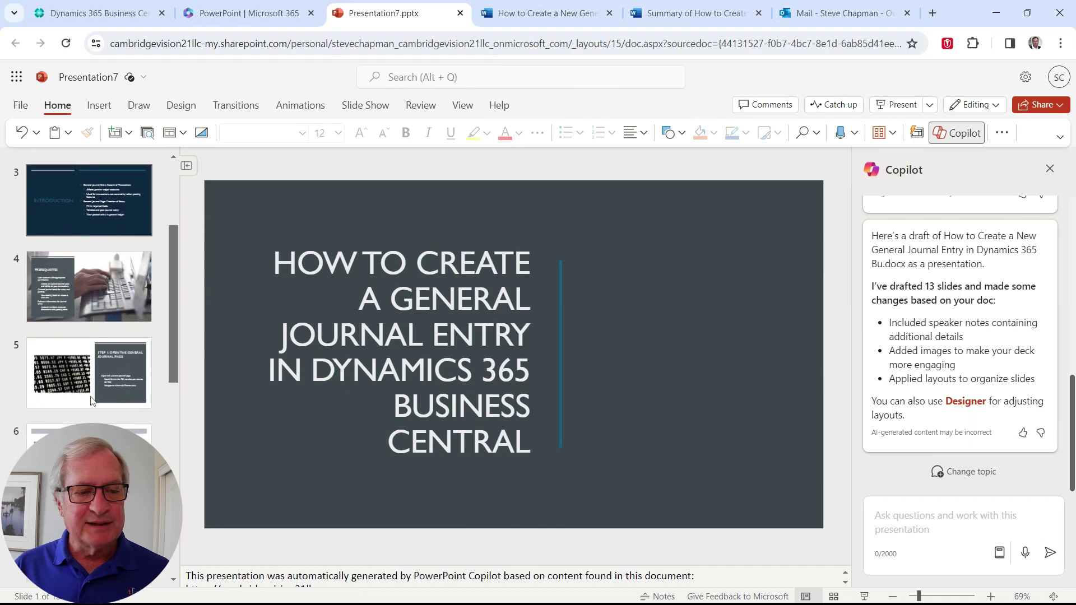
scroll(92, 399, down, 4)
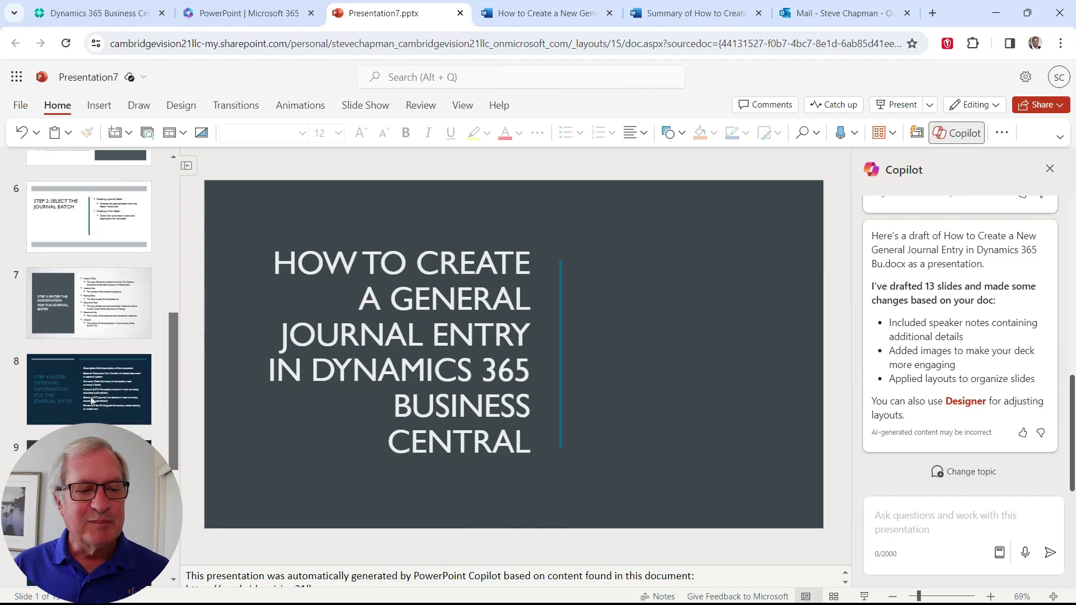
scroll(92, 400, down, 3)
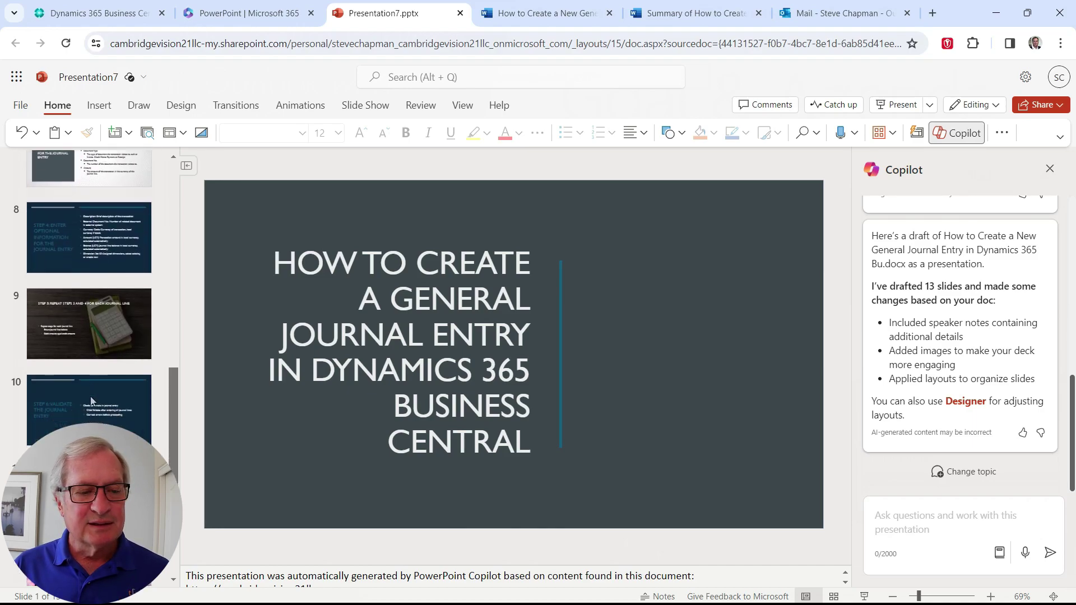
scroll(90, 396, down, 2)
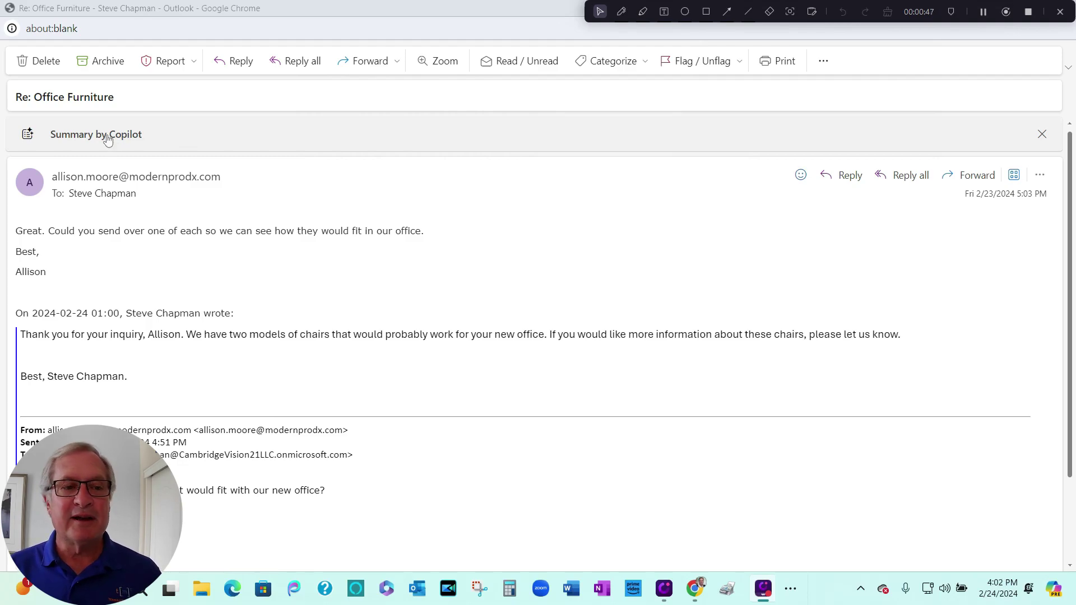
Have Copilot summarize the Re: Office Furniture email thread
click(109, 138)
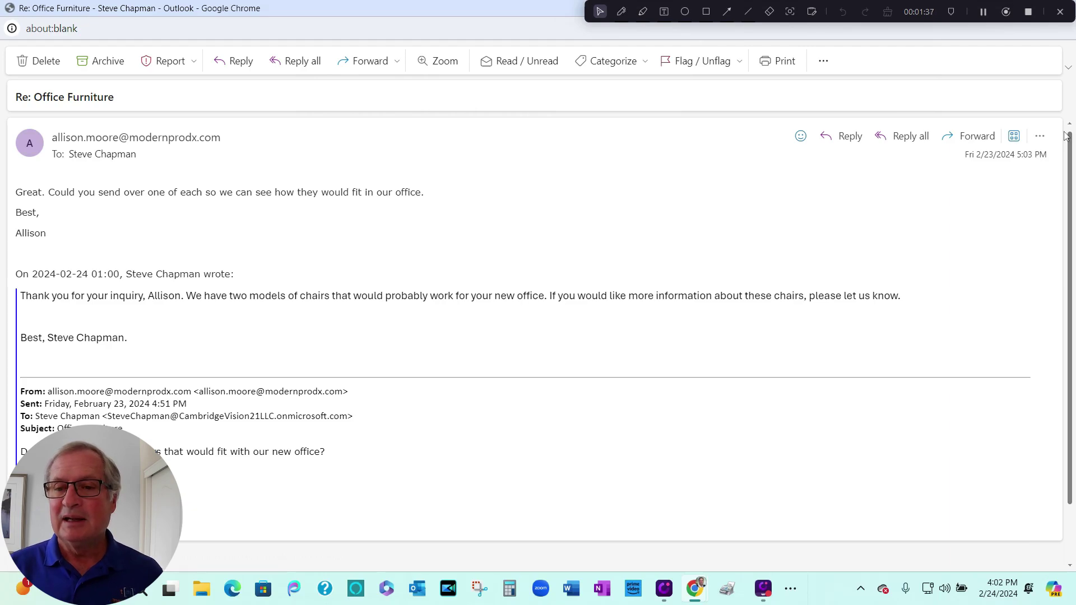
Show the add-in apps list on the Office Furniture email
click(1016, 137)
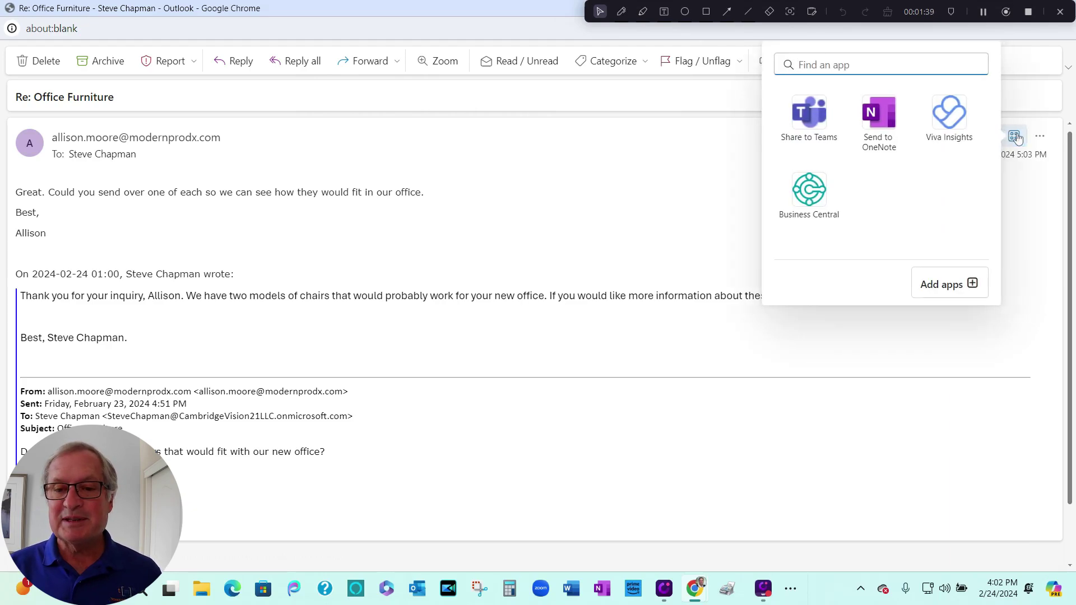
Show Business Central contact insights for customer C00020 and its actions menu
click(809, 190)
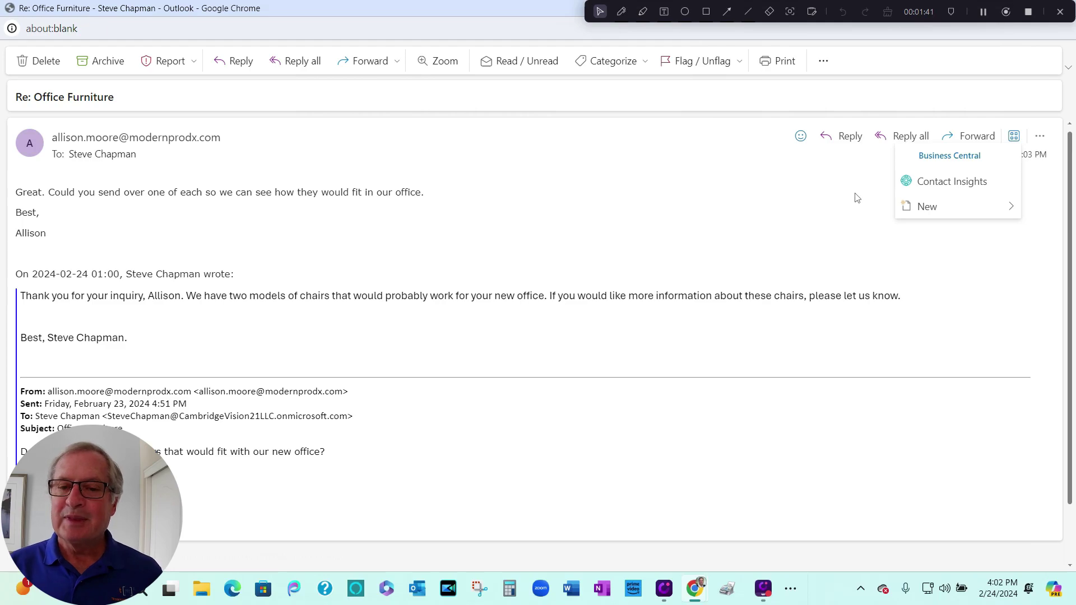
click(934, 190)
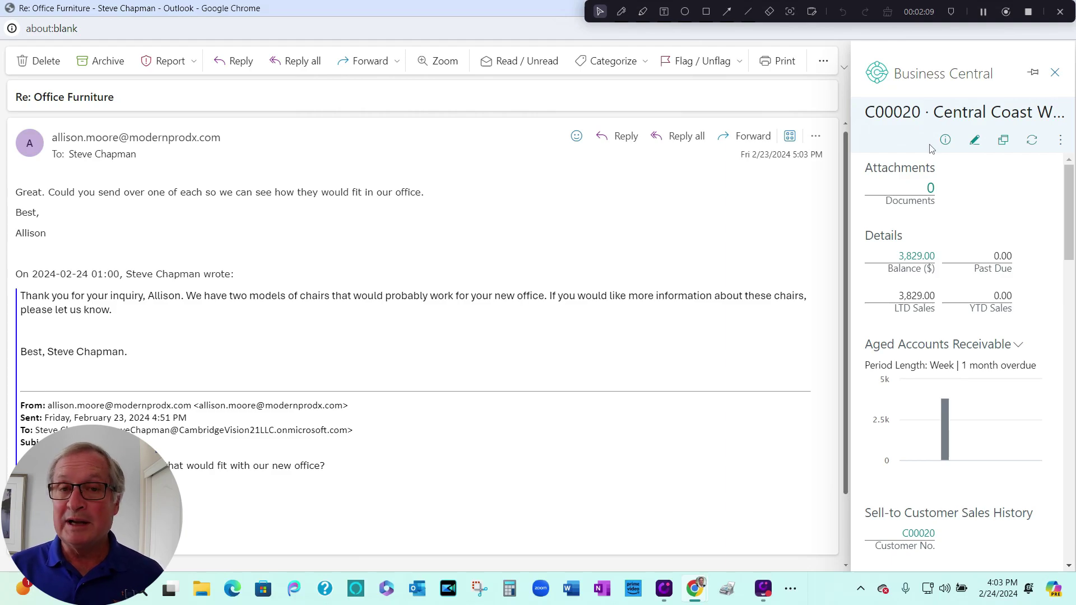
click(1061, 140)
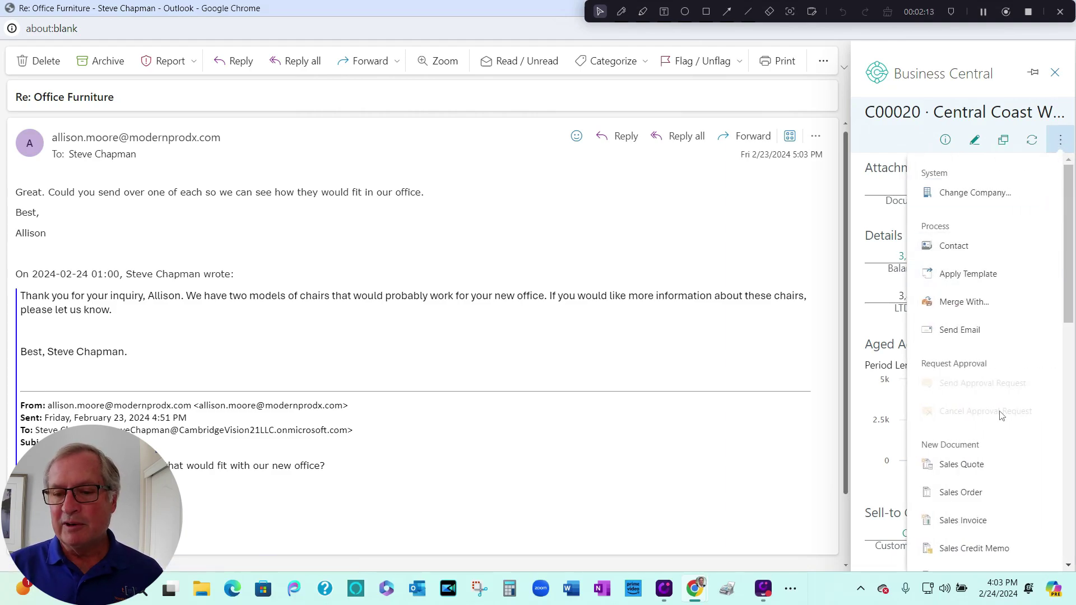
Start a new sales order with 1908-S LONDON and 1968-S MEXICO Swivel Chair lines
click(980, 491)
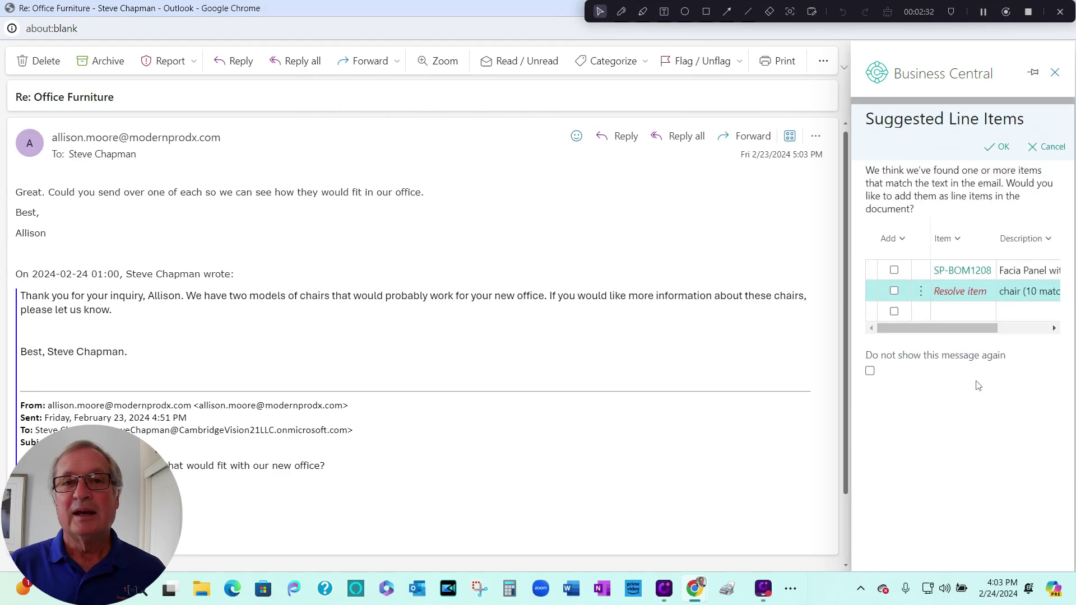
click(962, 298)
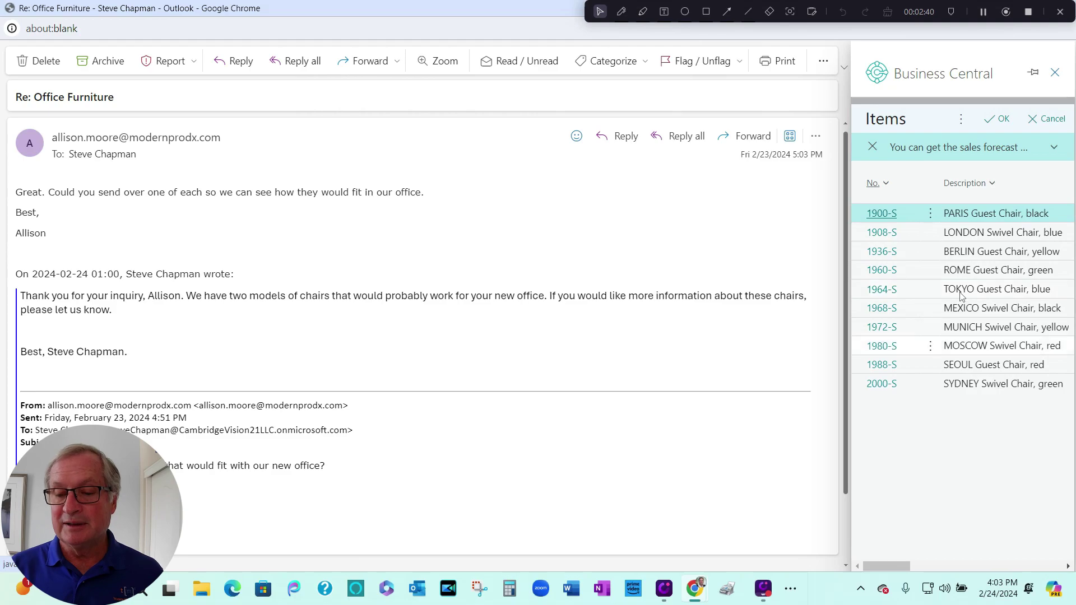
drag(900, 567, 878, 555)
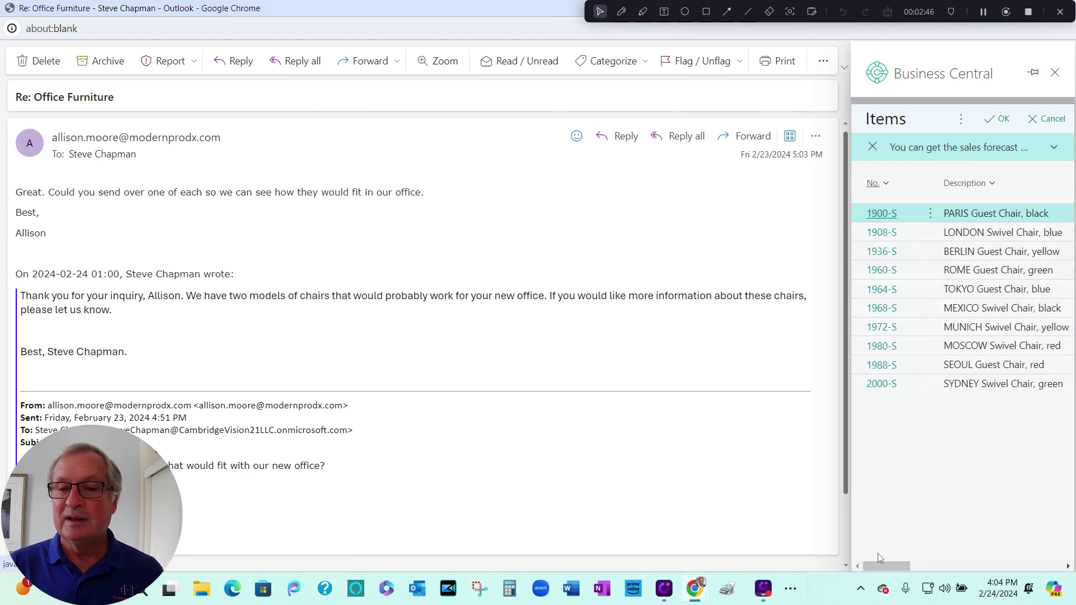
click(883, 233)
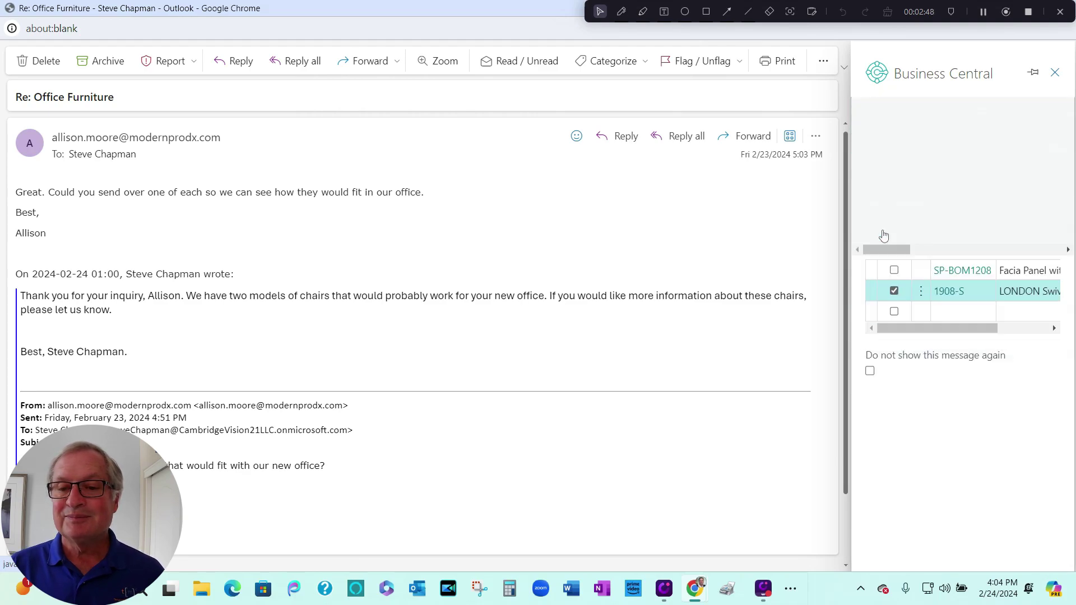
click(953, 319)
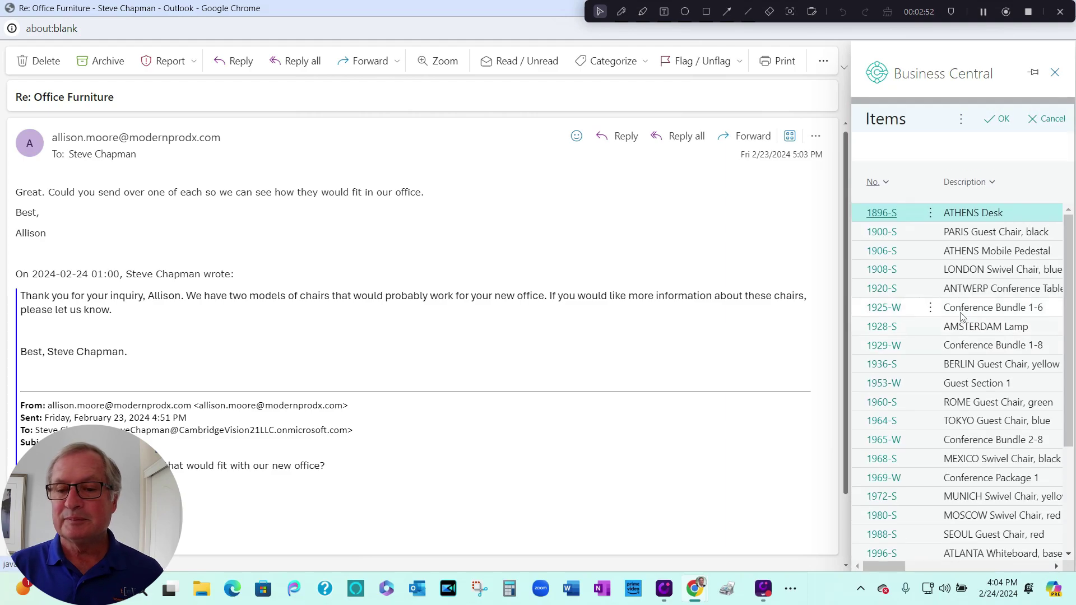
click(886, 461)
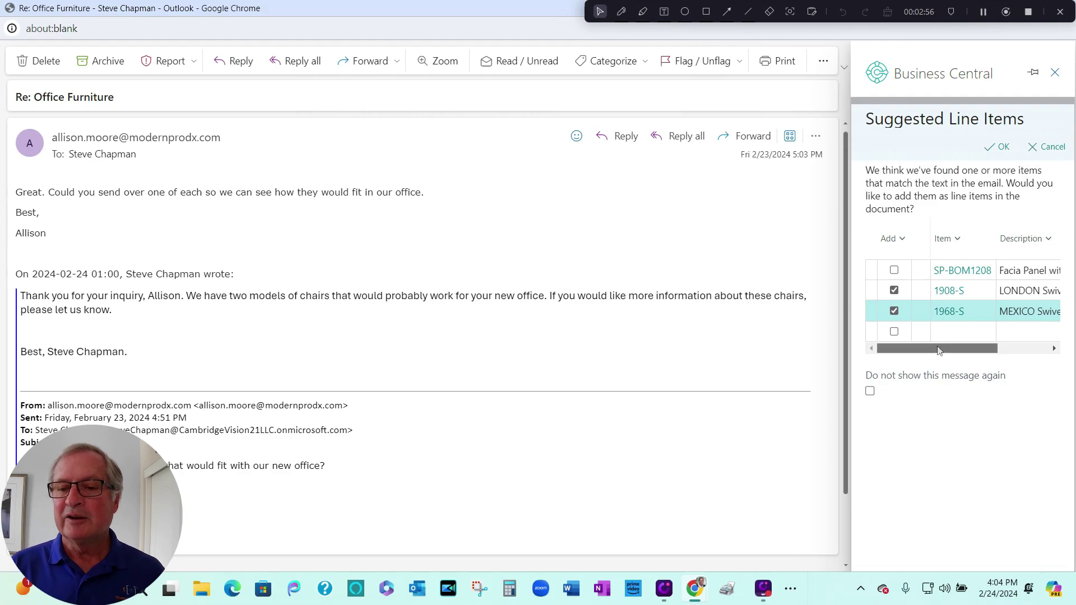
drag(940, 351, 1053, 345)
Set both chair lines to quantity 1 and accept the line items
click(1049, 292)
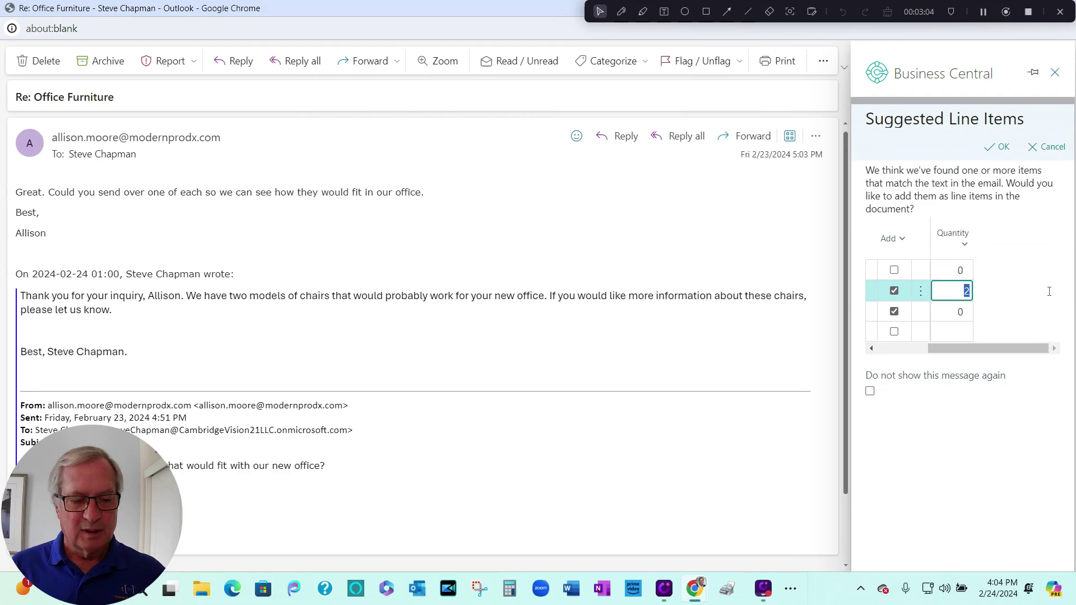
text(1)
key(Return)
text(1)
key(Return)
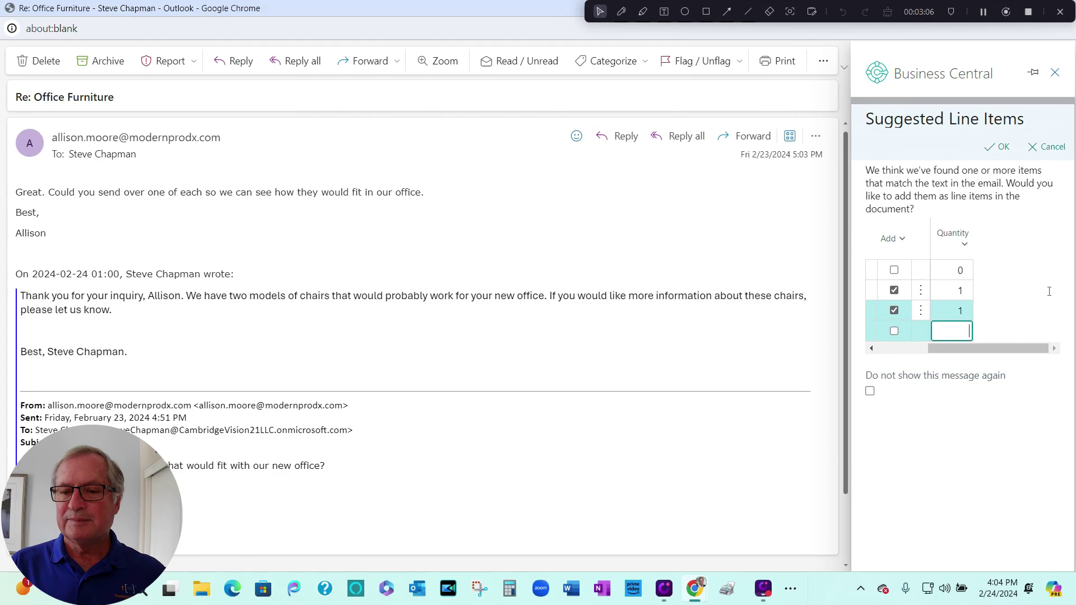
click(1002, 149)
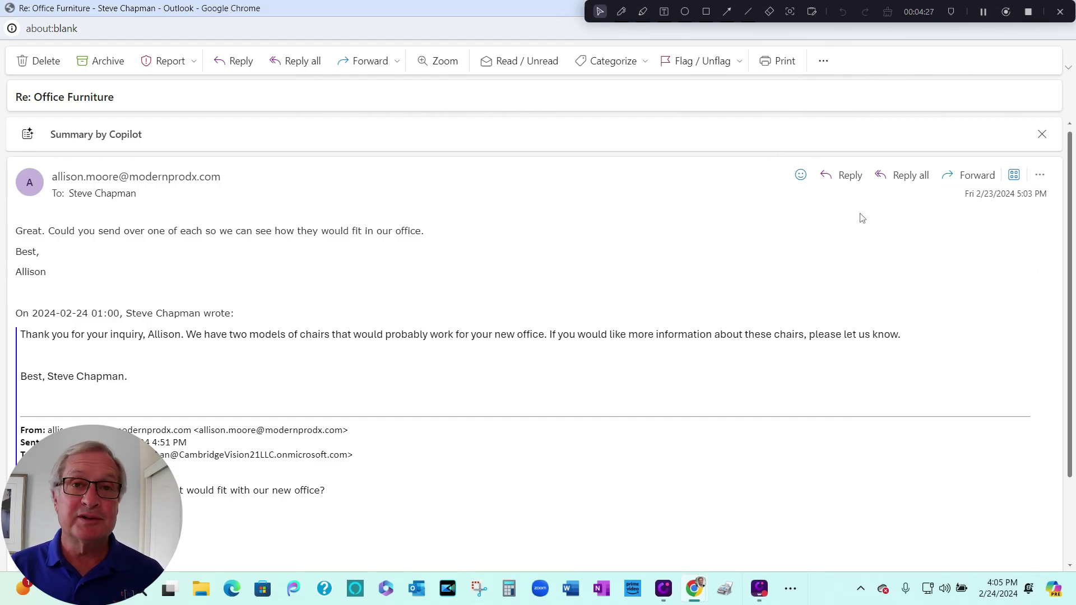
Reply with a Copilot draft saying the two-chair order was placed, and keep it
click(847, 178)
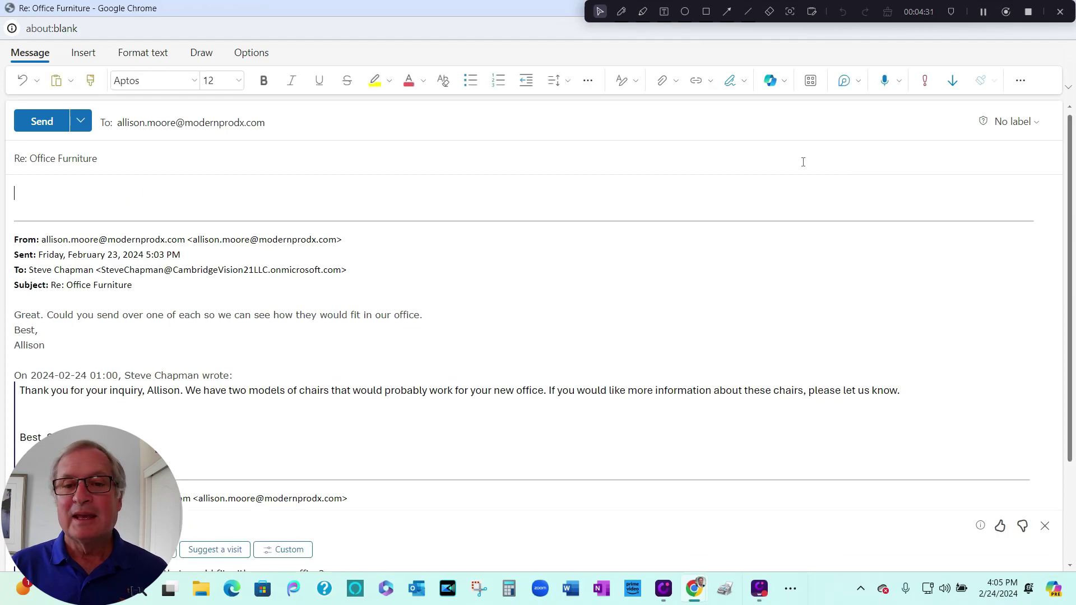
click(773, 81)
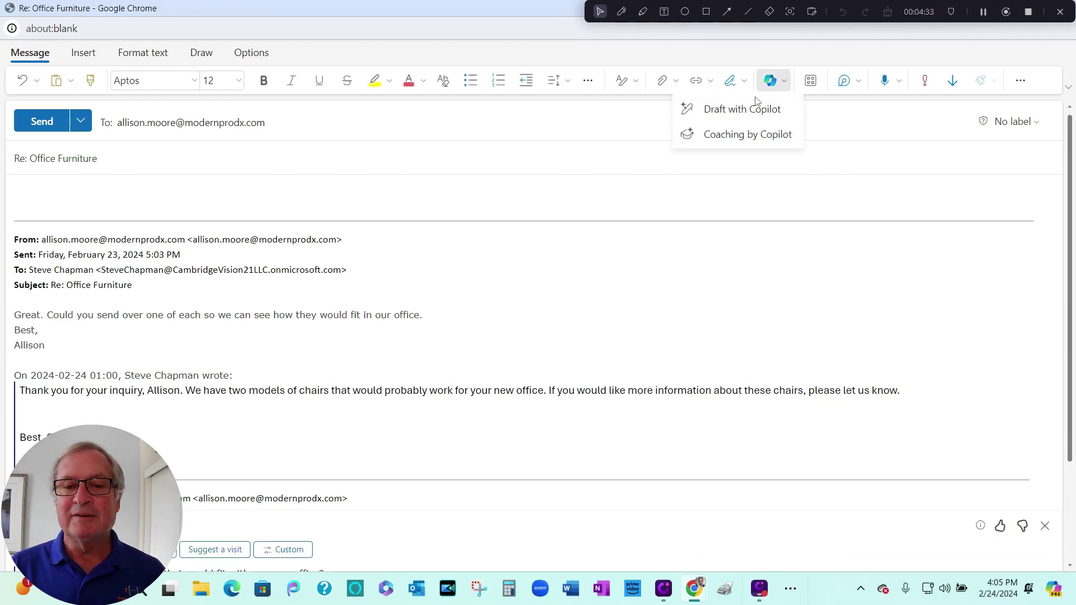
click(740, 112)
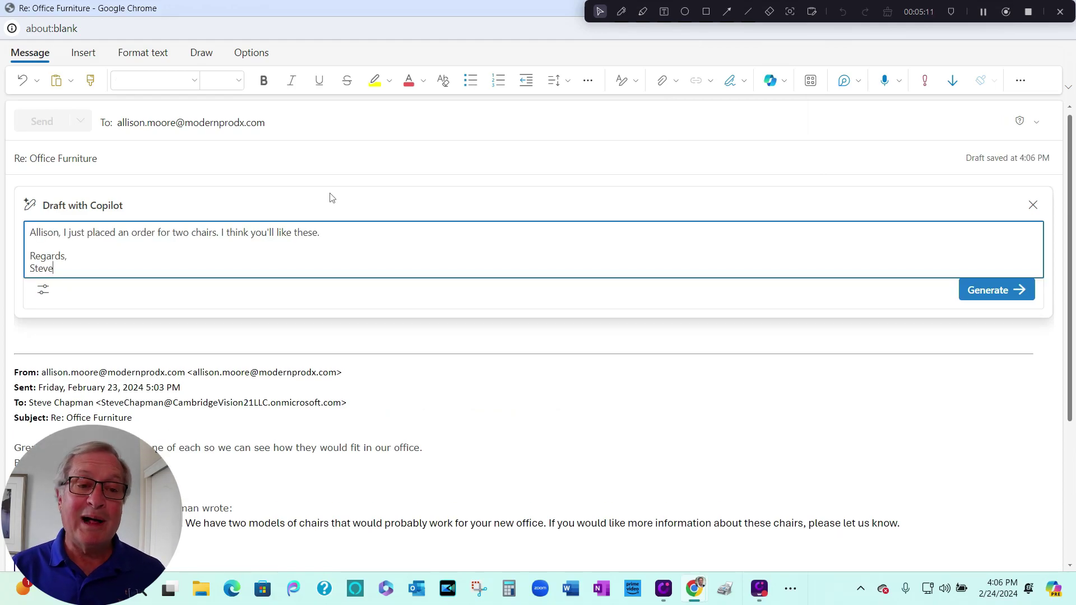
click(992, 292)
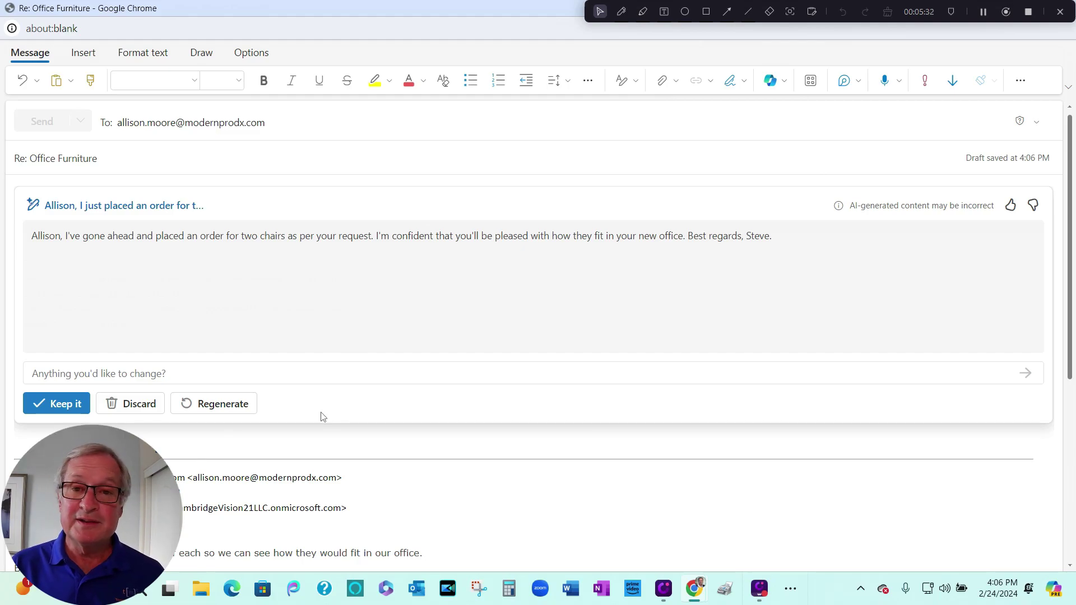
click(63, 403)
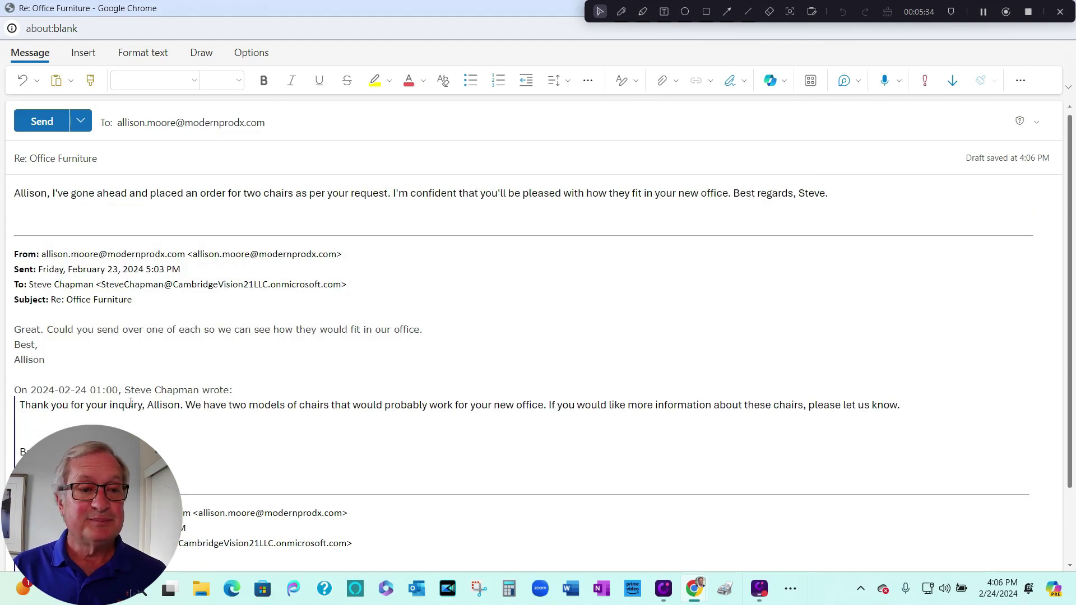
Put the greeting and sign-off on their own lines, then send the Office Furniture reply
click(51, 193)
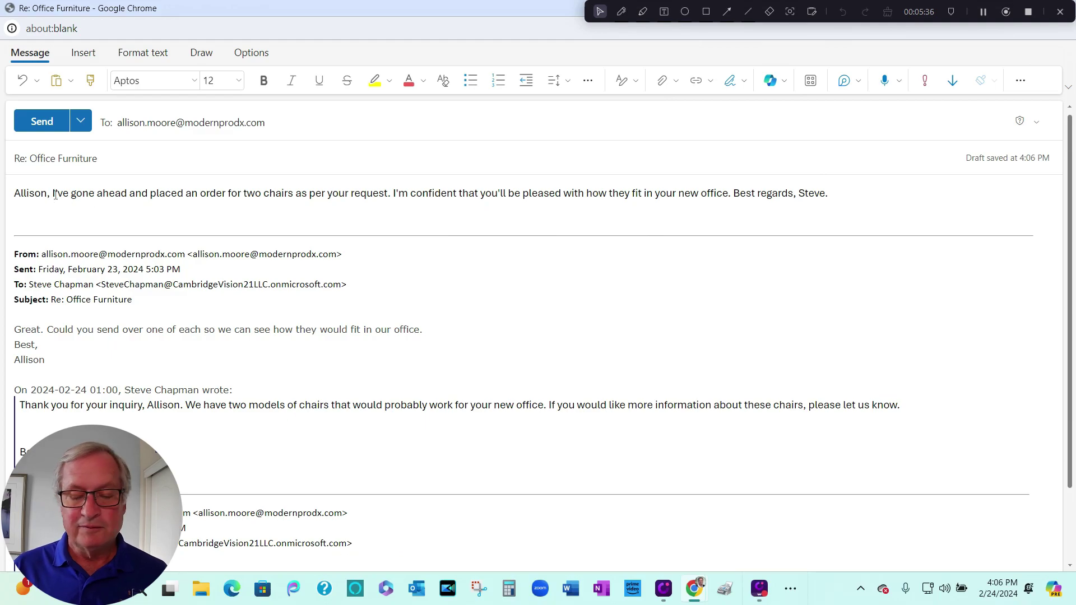
key(Return)
key(Return)
click(698, 221)
key(Return)
key(Return)
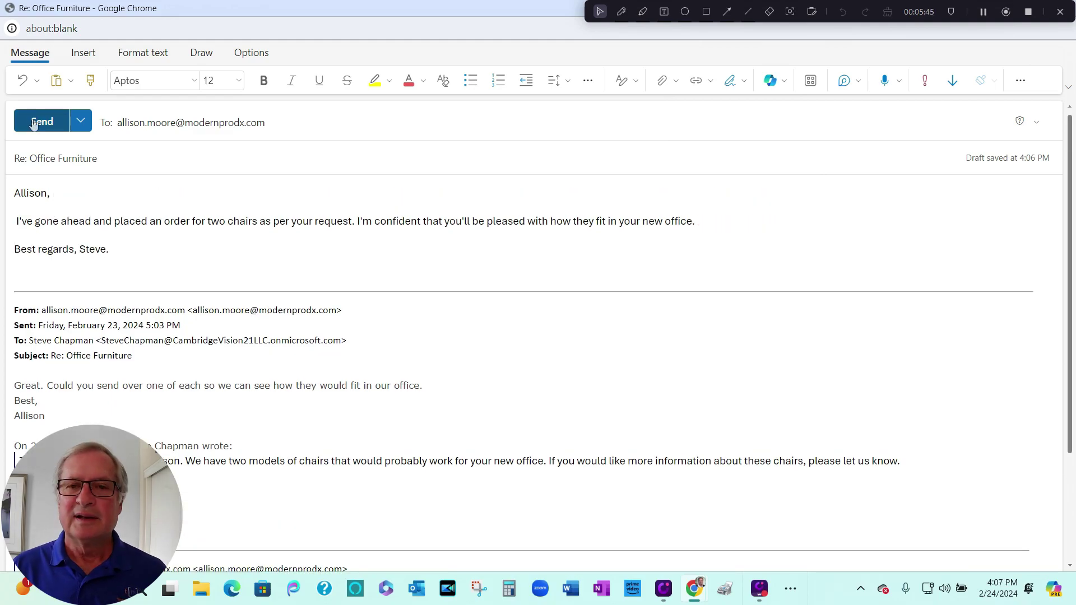
click(33, 123)
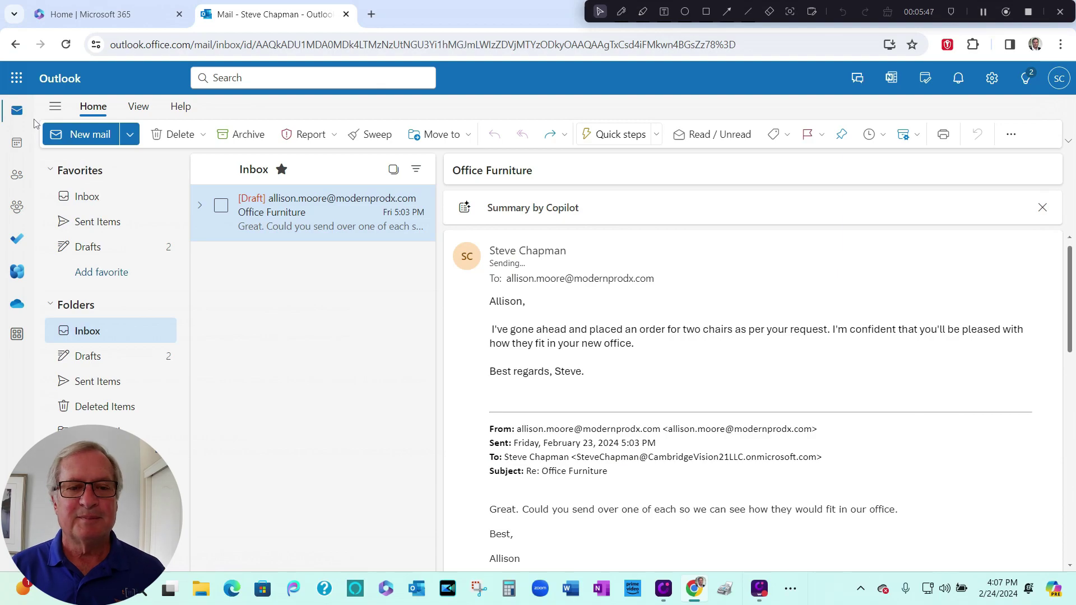